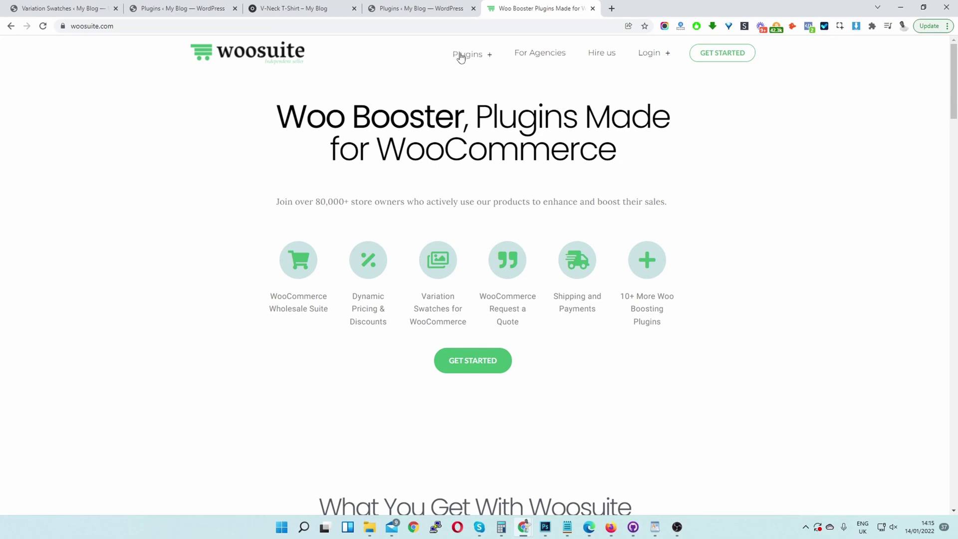
Open the WooCommerce Variation Swatches plugin page from the Woosuite Plugins menu
mouse_move(460, 54)
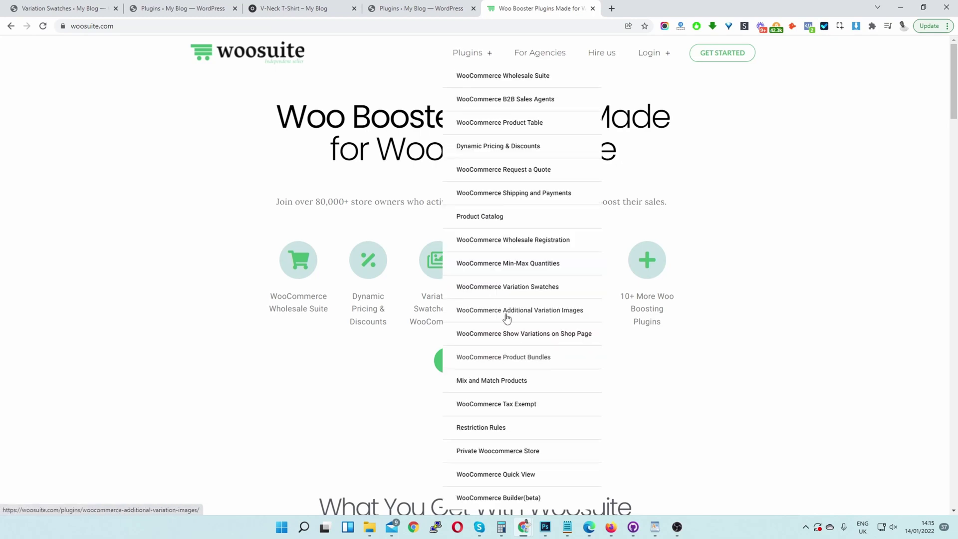
click(509, 288)
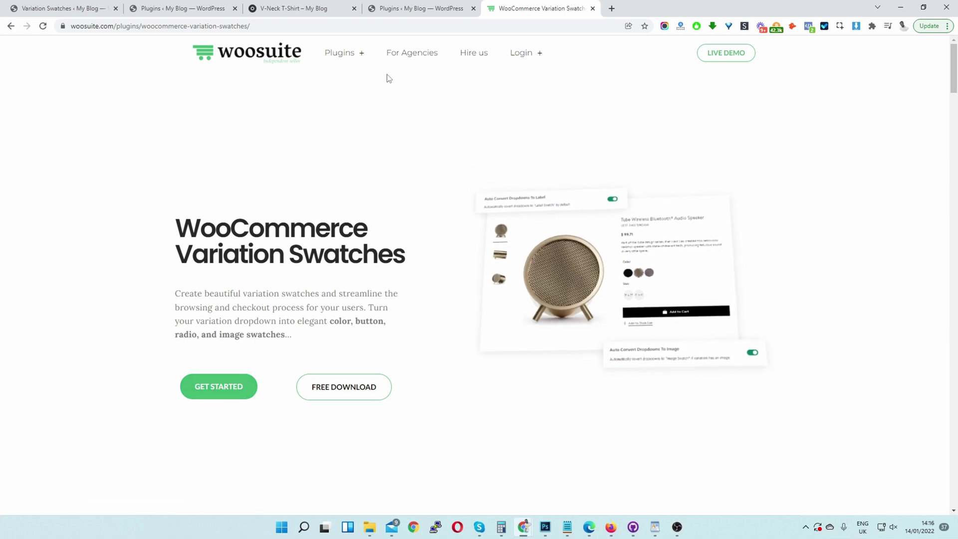
Go to the WordPress Installed Plugins list and reveal the Woosuite admin submenu
click(395, 9)
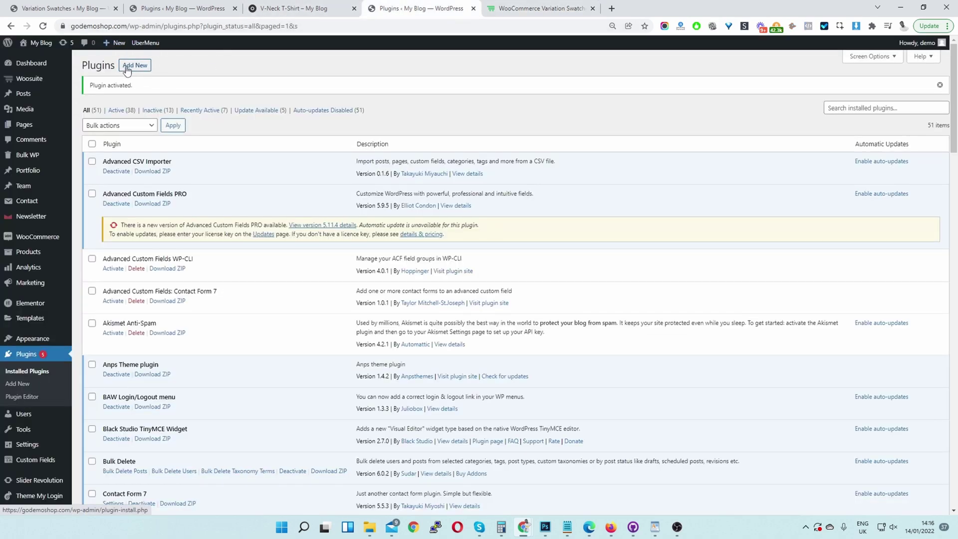
click(18, 384)
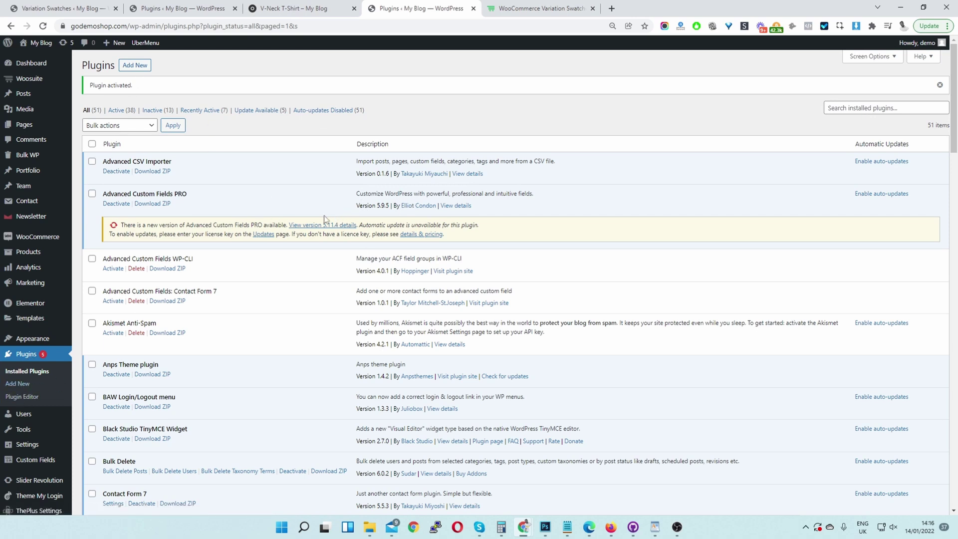
mouse_move(36, 86)
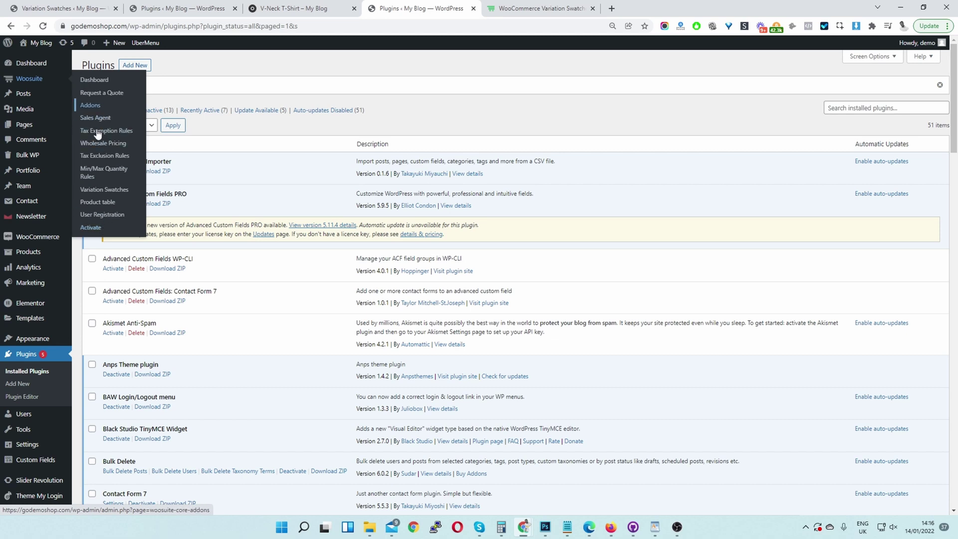
Check the V-Neck T-Shirt's COLOR swatches, then return to the Variation Swatches settings
click(97, 194)
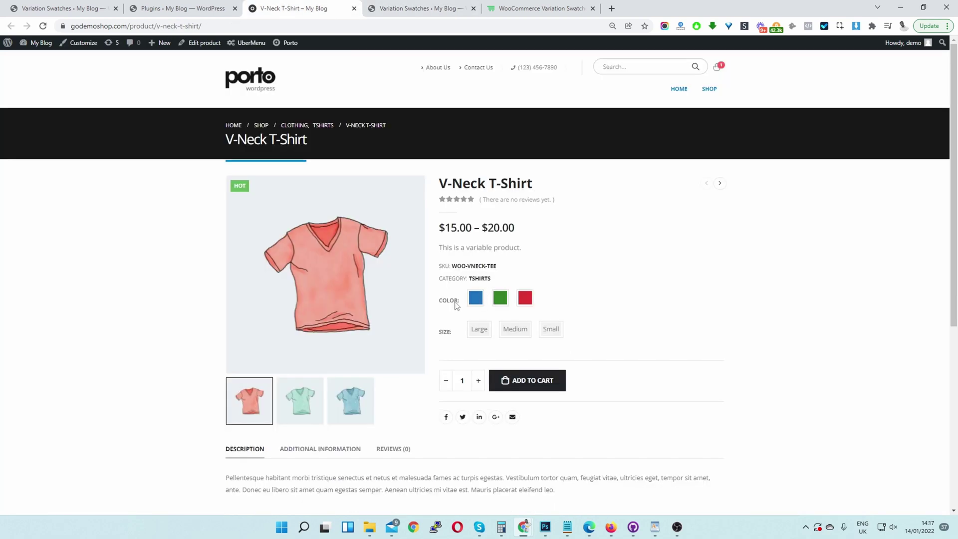
drag(462, 304, 436, 305)
drag(76, 8, 182, 7)
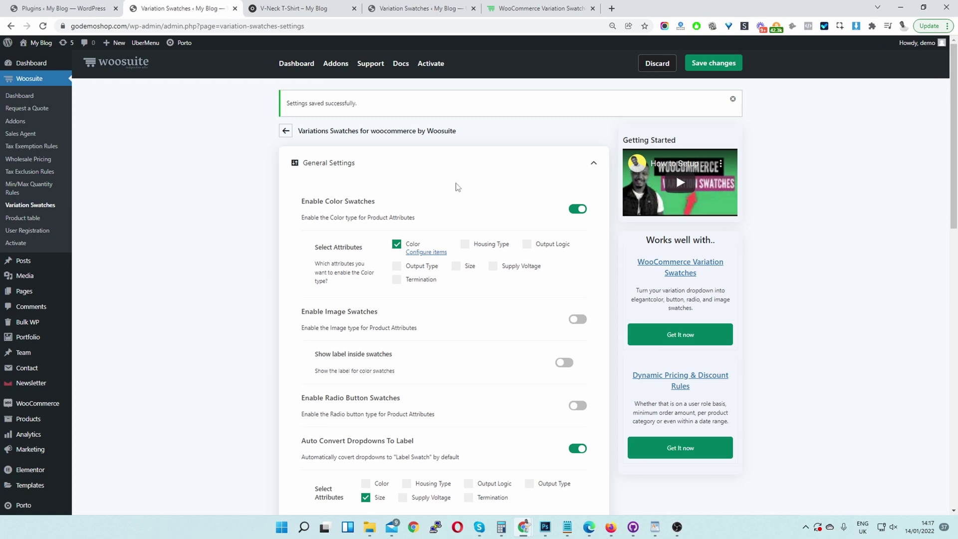
Disable color swatches, enable Radio Button Swatches for the Color attribute, and save
scroll(464, 215, down, 2)
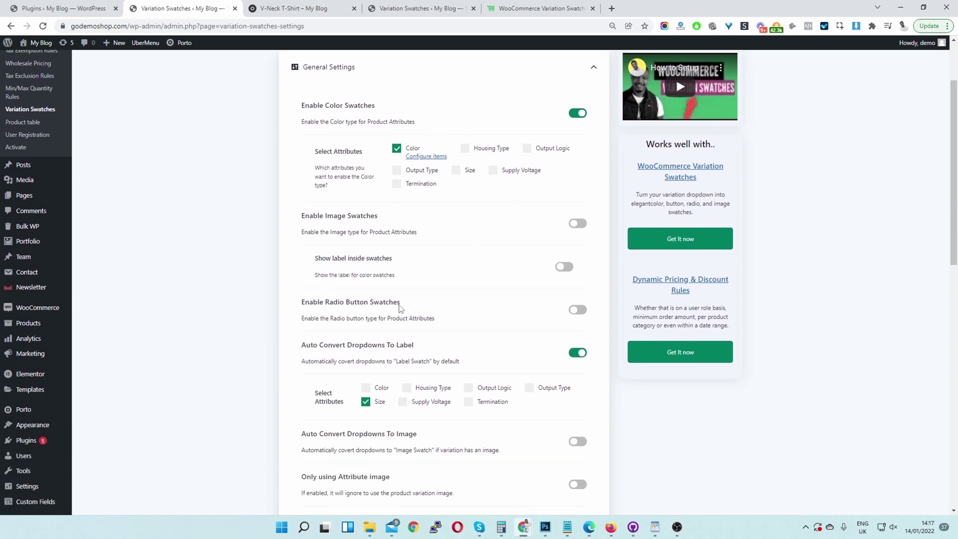
drag(399, 303, 295, 305)
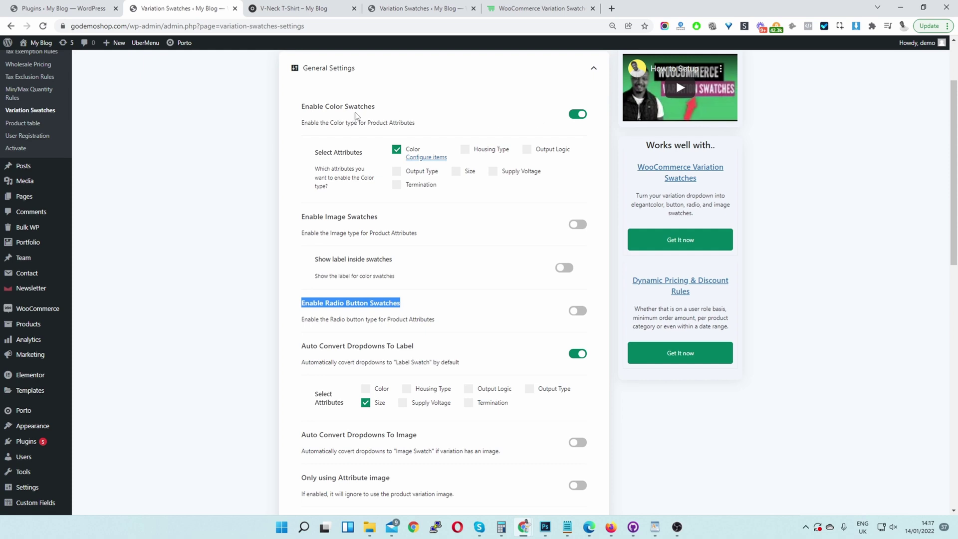
click(397, 149)
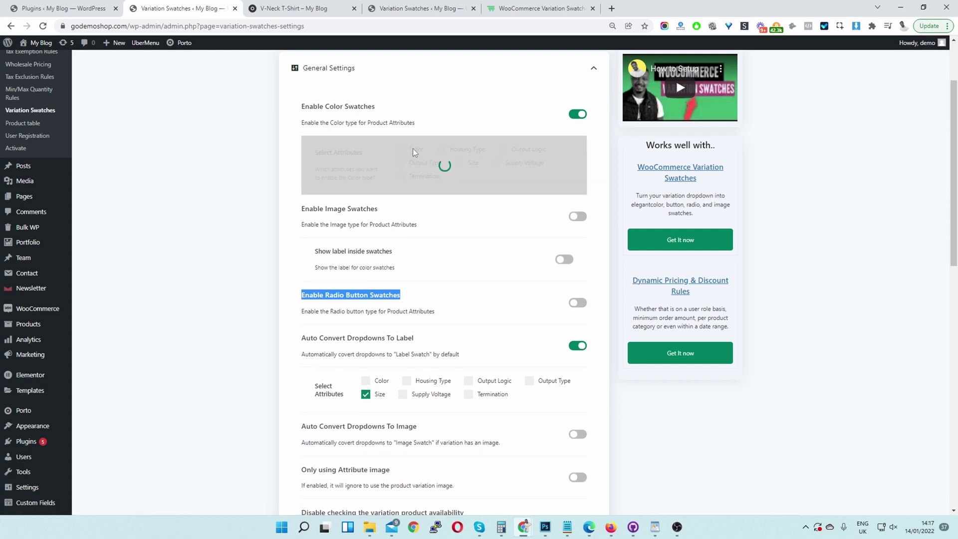
click(579, 114)
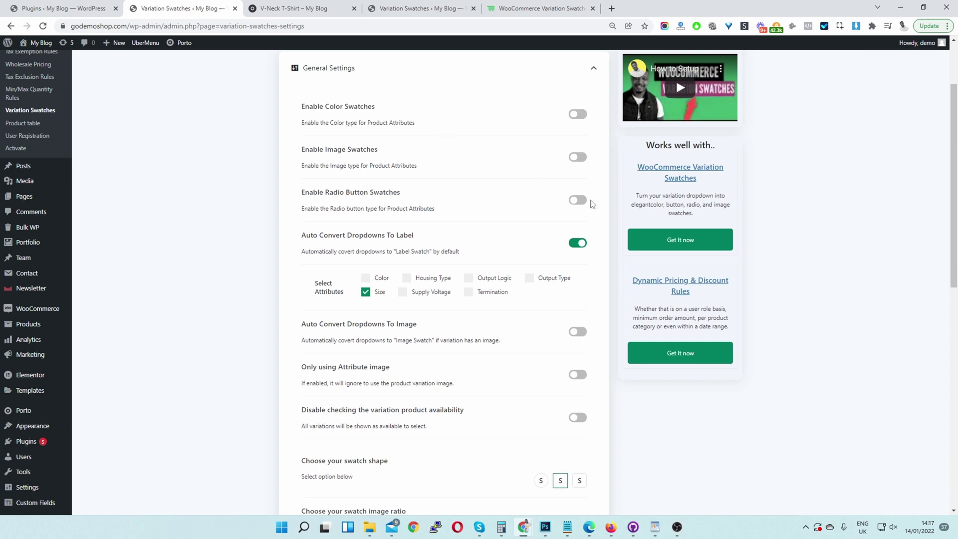
click(578, 200)
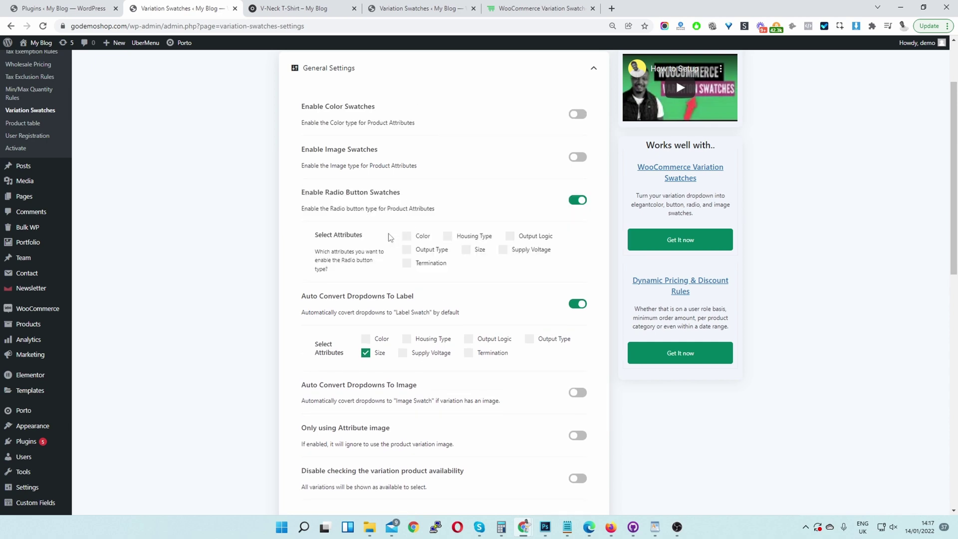
click(407, 236)
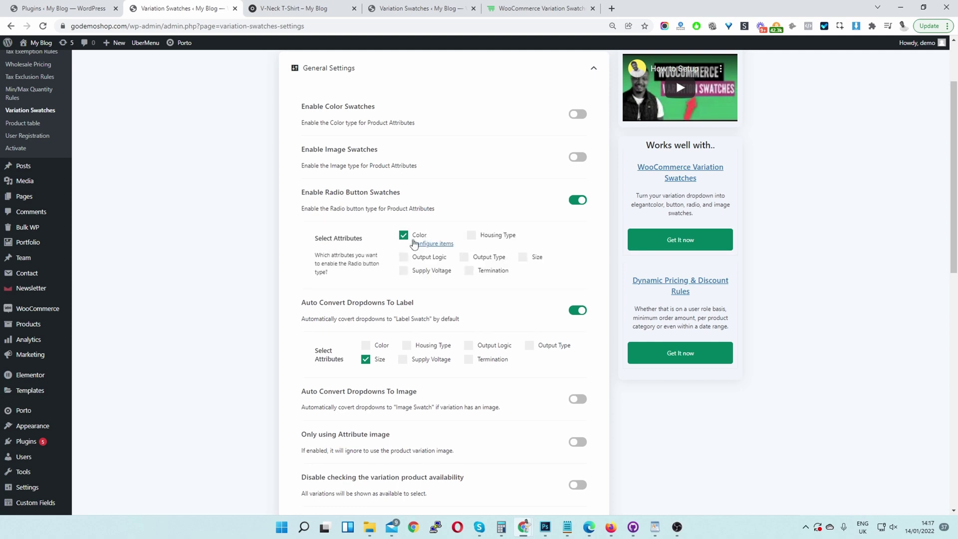
scroll(499, 255, up, 2)
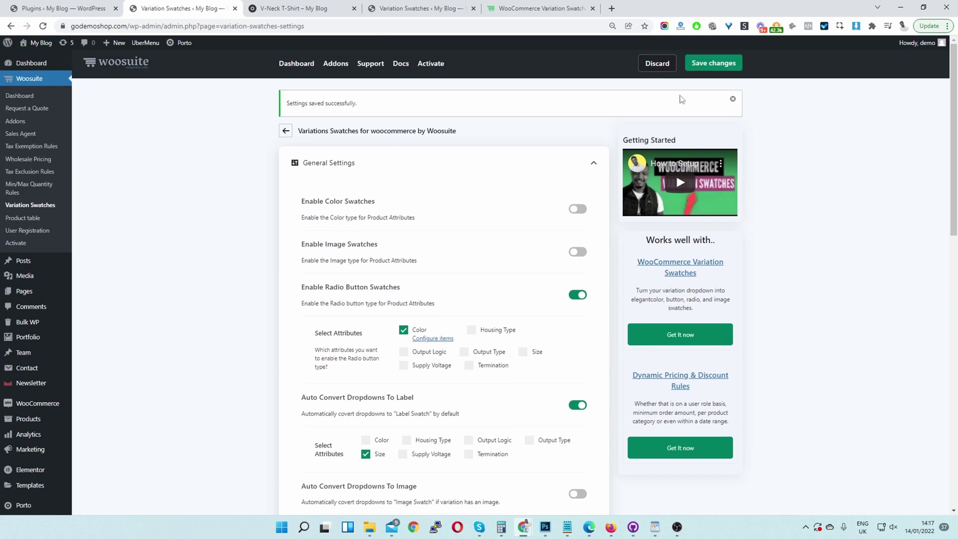
click(704, 62)
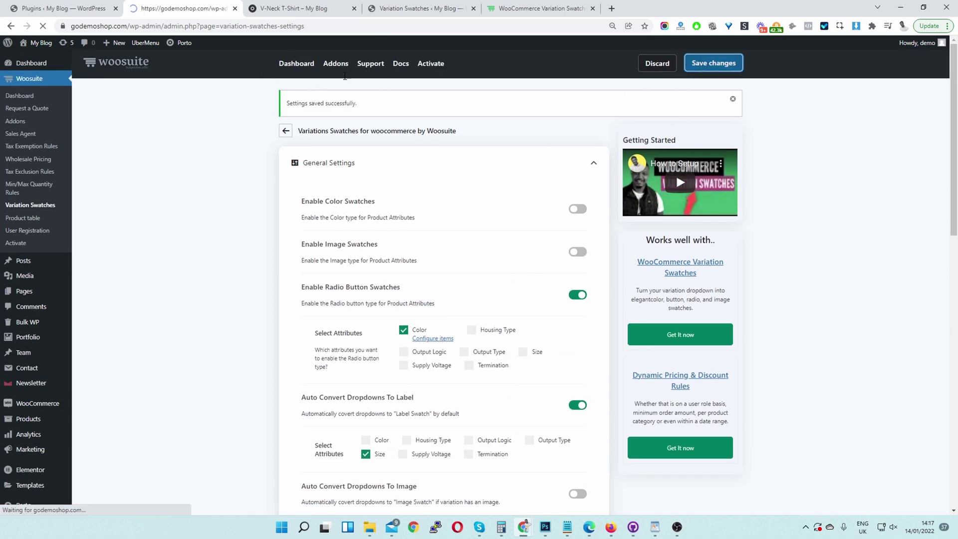
Reload the V-Neck T-Shirt page to confirm Blue, Green, Red radio buttons, then return to settings
key(ctrl+Tab)
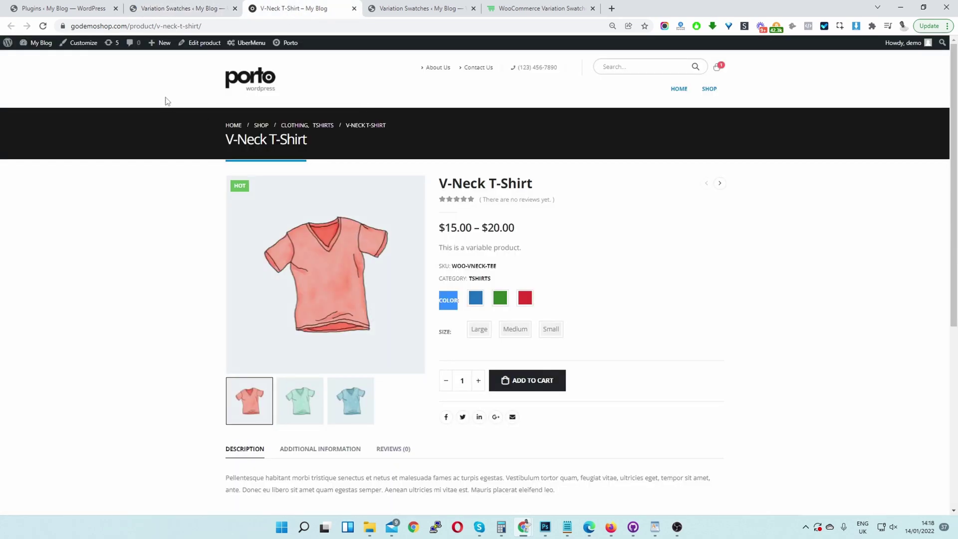
click(43, 26)
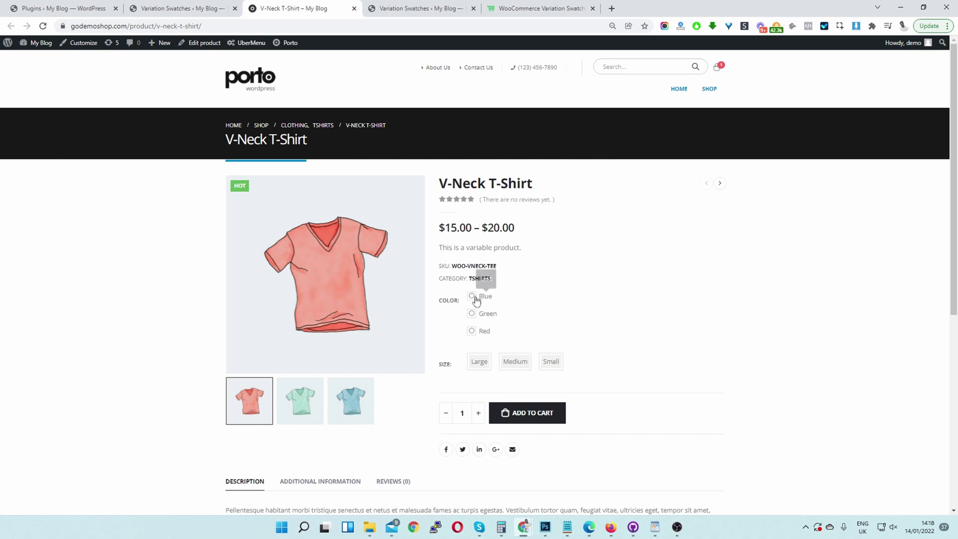
click(158, 11)
Collapse General Settings, expand Design settings, and turn on Item styling for swatches
scroll(516, 211, down, 1)
scroll(298, 225, down, 3)
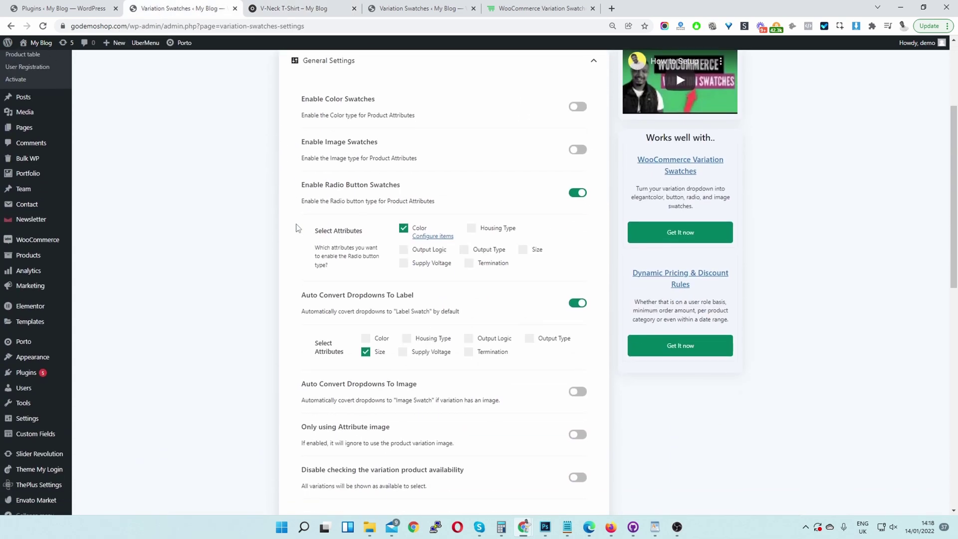
scroll(297, 228, up, 3)
click(587, 198)
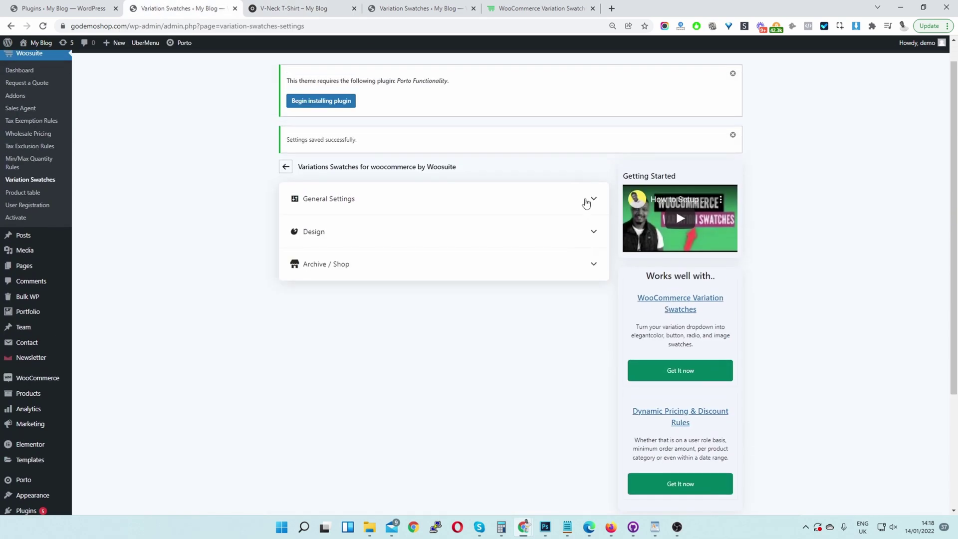
click(356, 243)
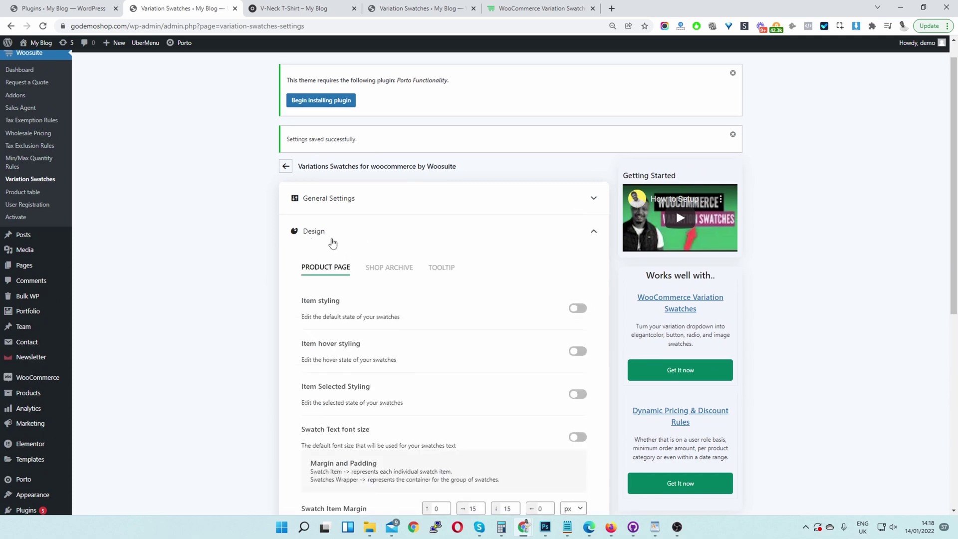
scroll(374, 257, down, 1)
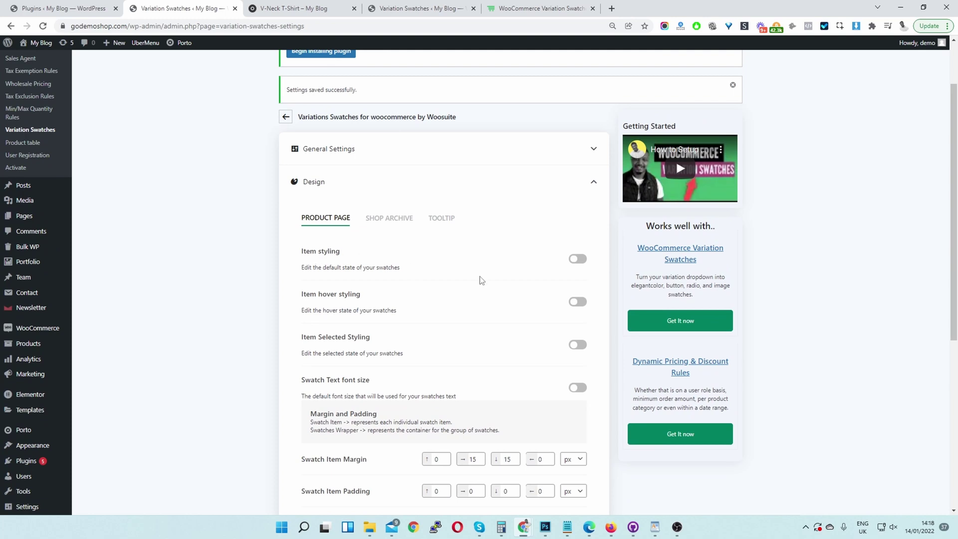
click(575, 259)
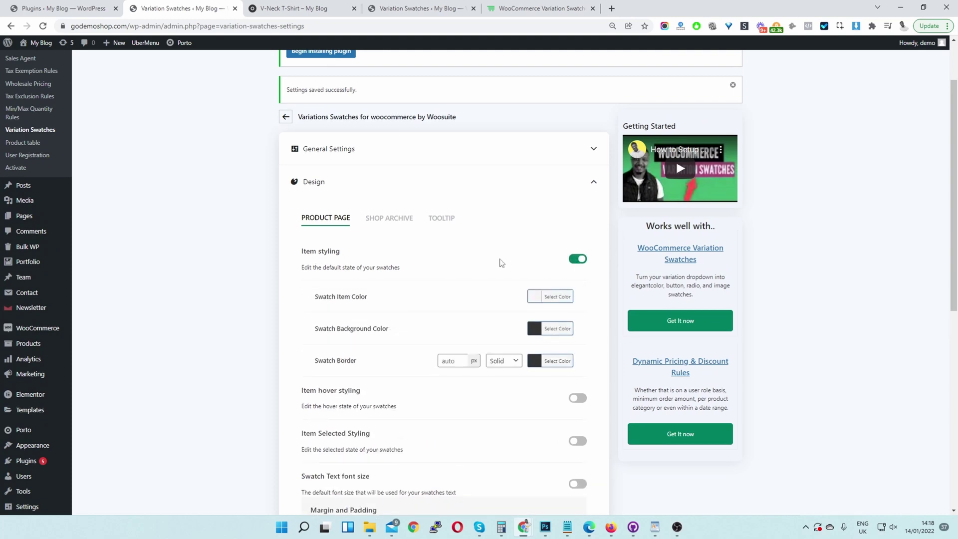
Set Swatch Border to 0, save, and reload the V-Neck T-Shirt page
scroll(497, 263, down, 1)
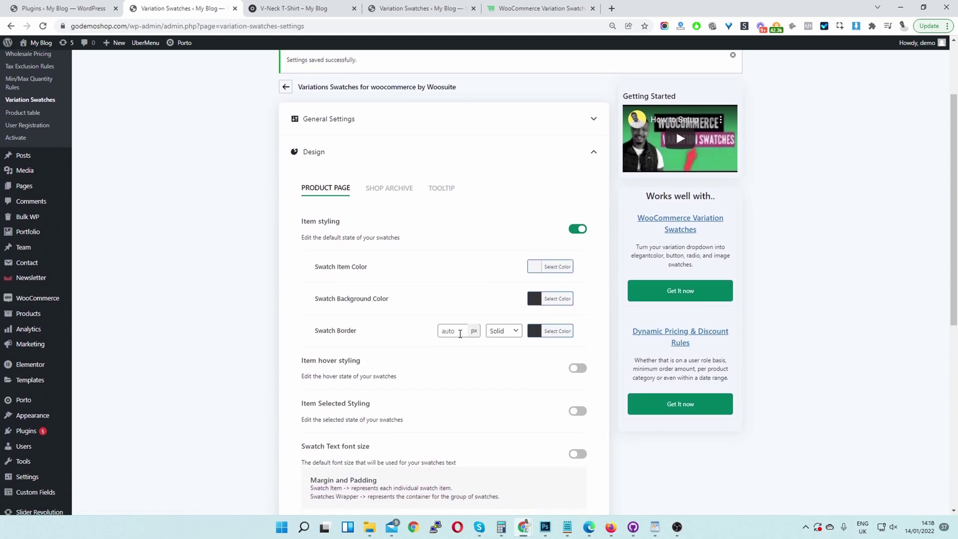
click(456, 334)
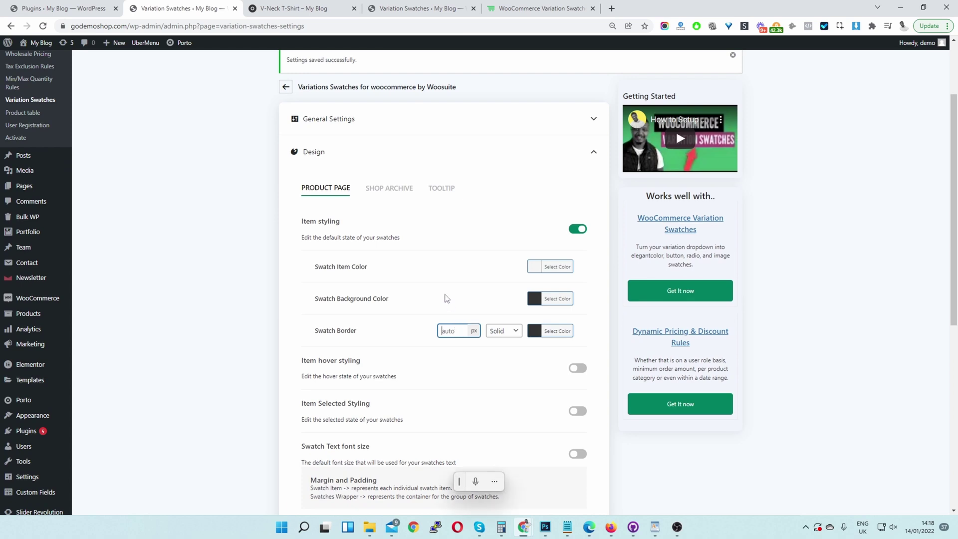
scroll(594, 310, up, 3)
click(708, 59)
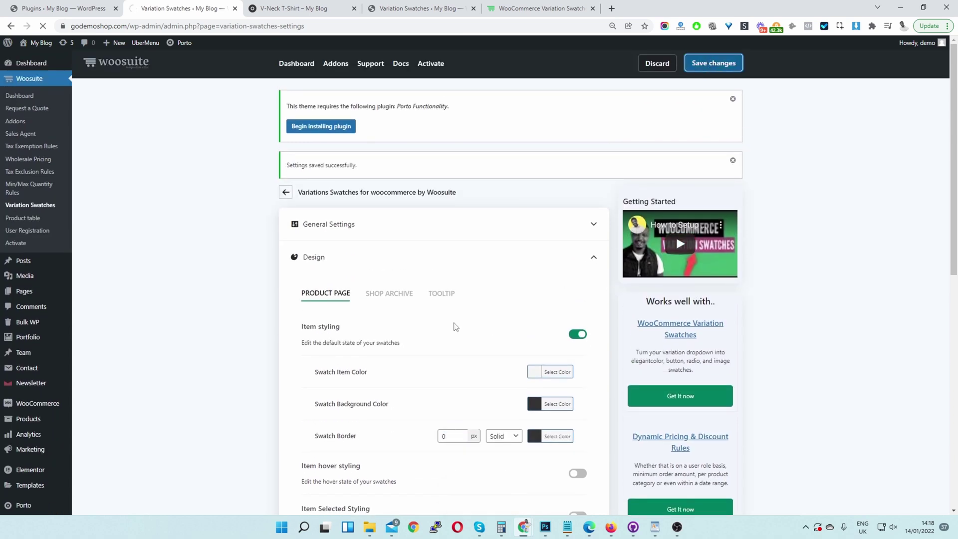
click(291, 10)
click(43, 26)
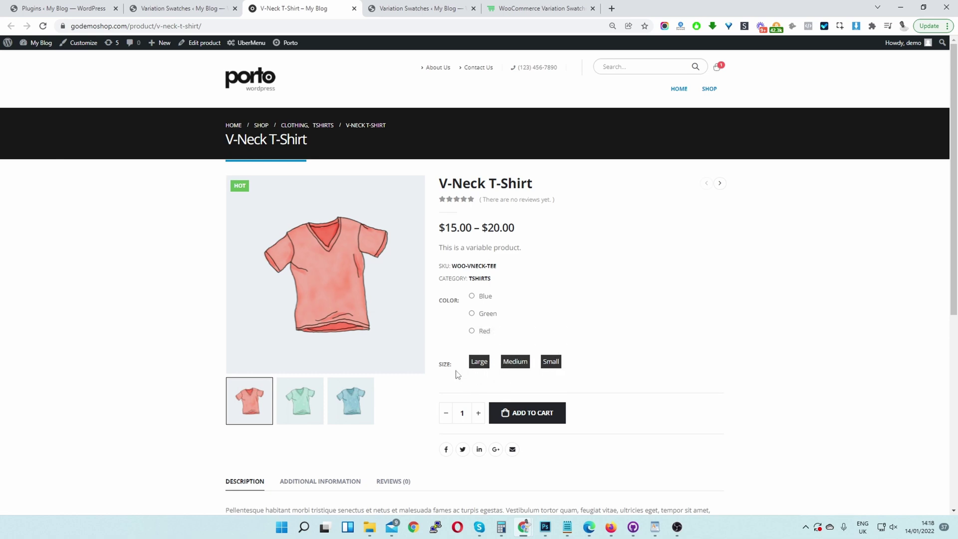
Highlight the V-Neck T-Shirt's Color and Size option text to review it
triple_click(441, 367)
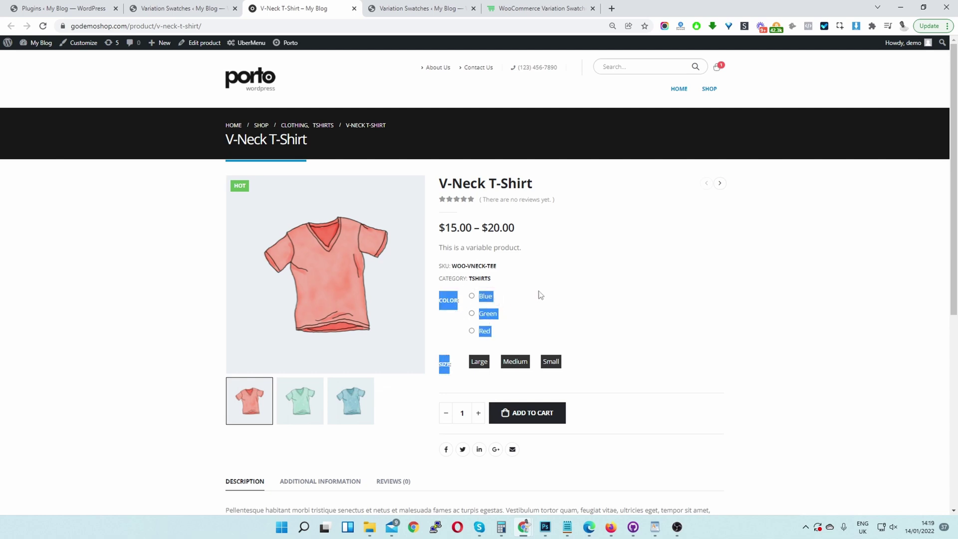
Add Size to the Radio Button Swatches attributes alongside Color
click(173, 9)
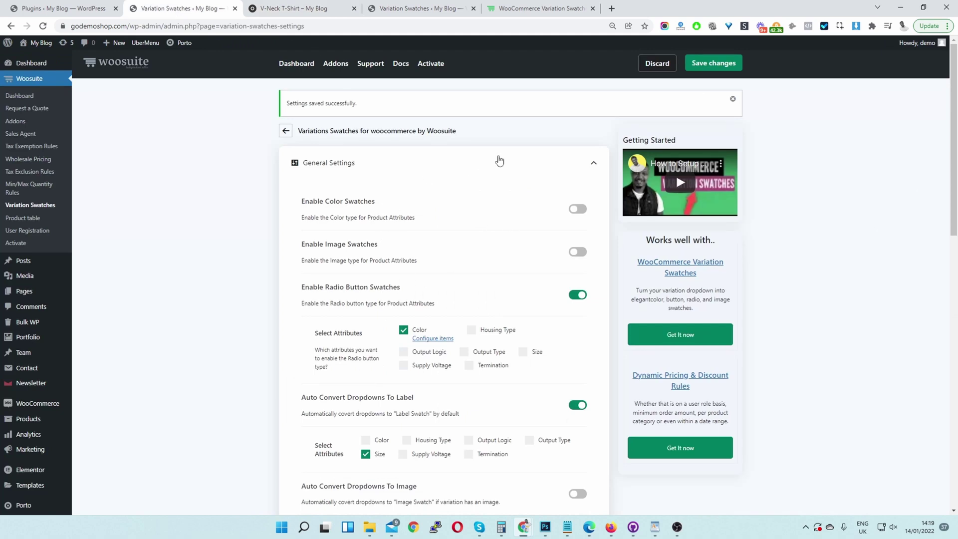
scroll(355, 306, down, 1)
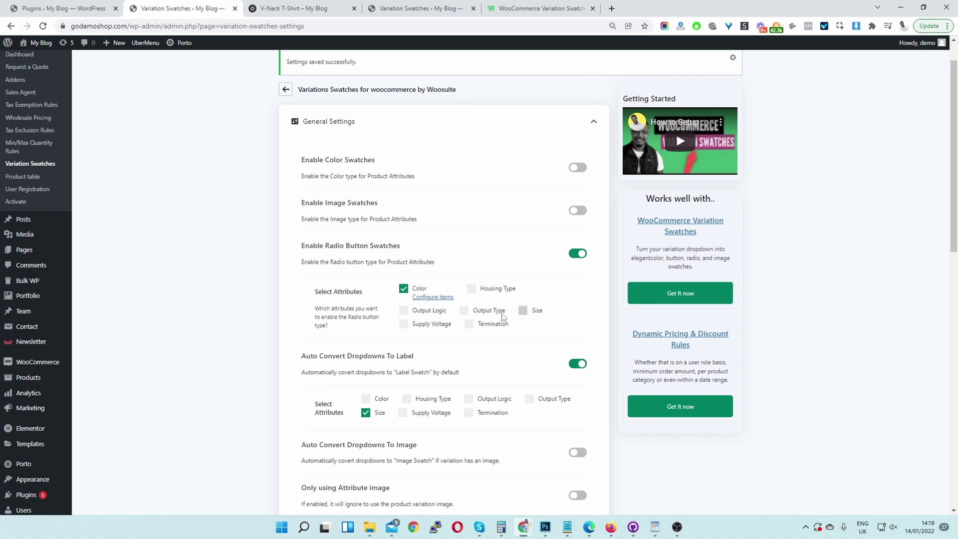
click(524, 314)
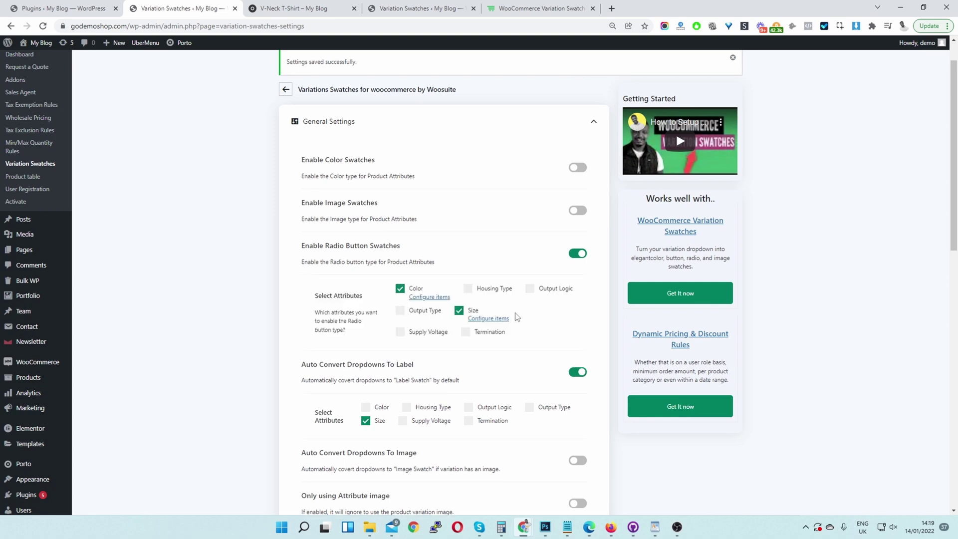
Uncheck Size under Auto Convert Dropdowns To Label, turn that option off, and save
scroll(424, 339, down, 1)
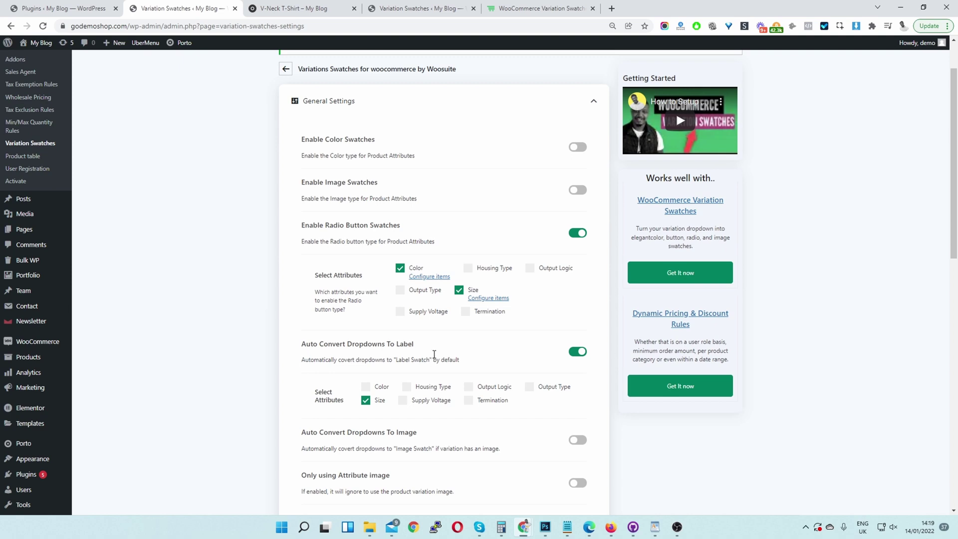
click(366, 399)
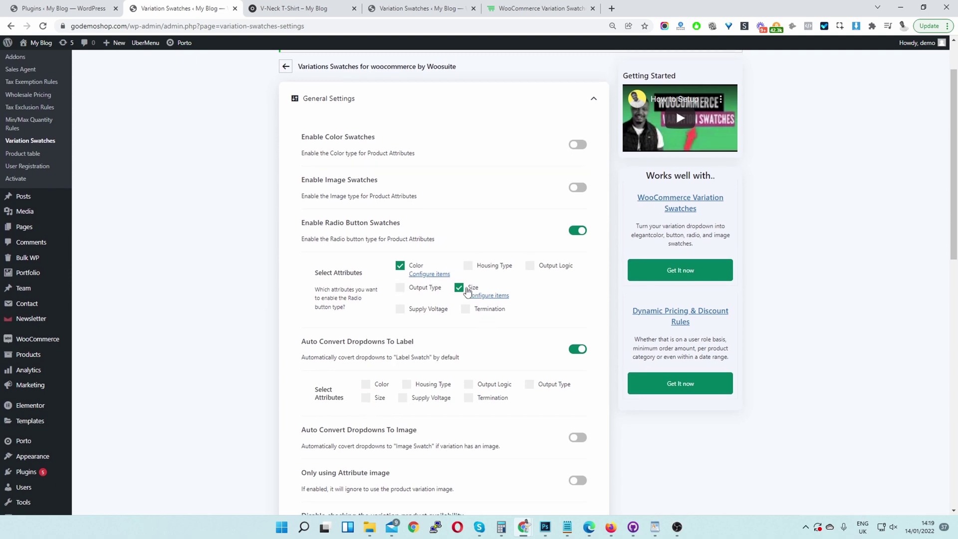
click(574, 350)
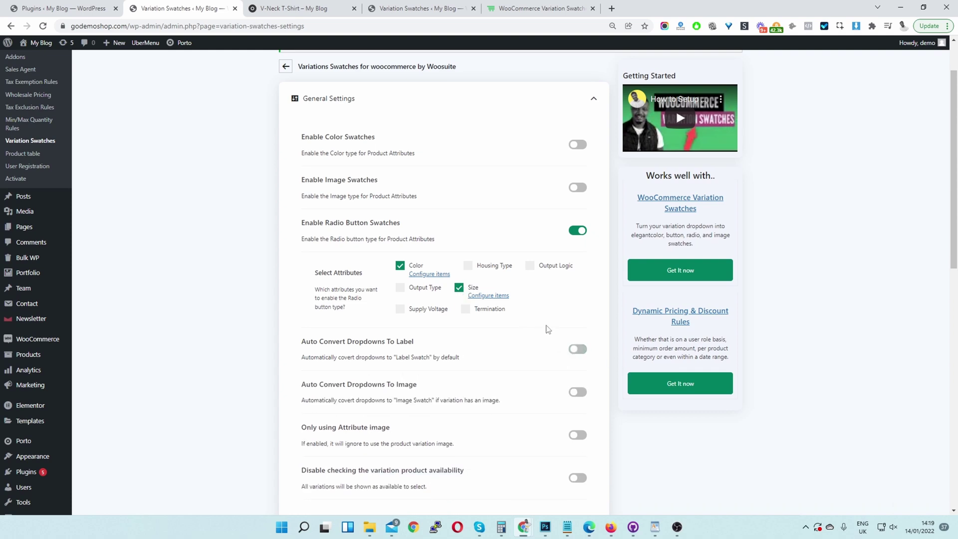
scroll(547, 329, up, 2)
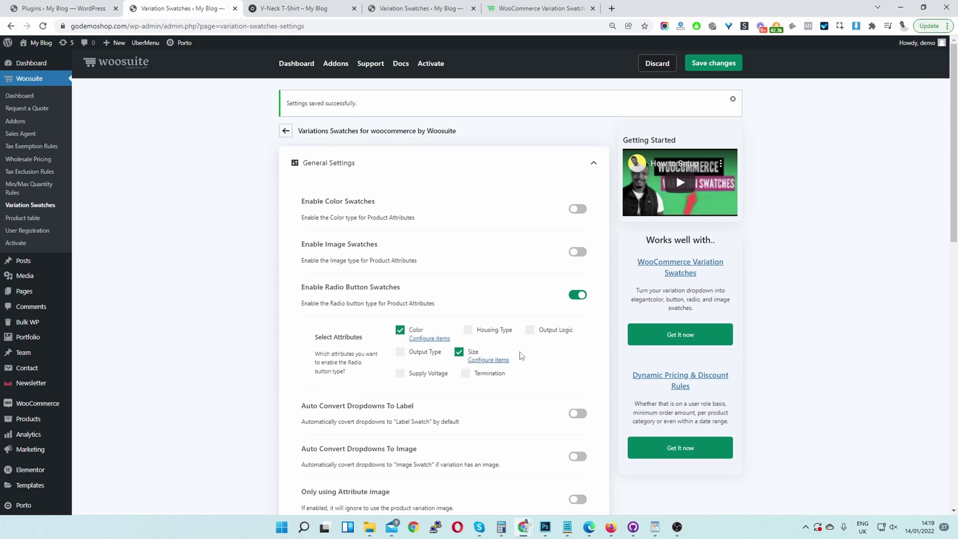
click(719, 64)
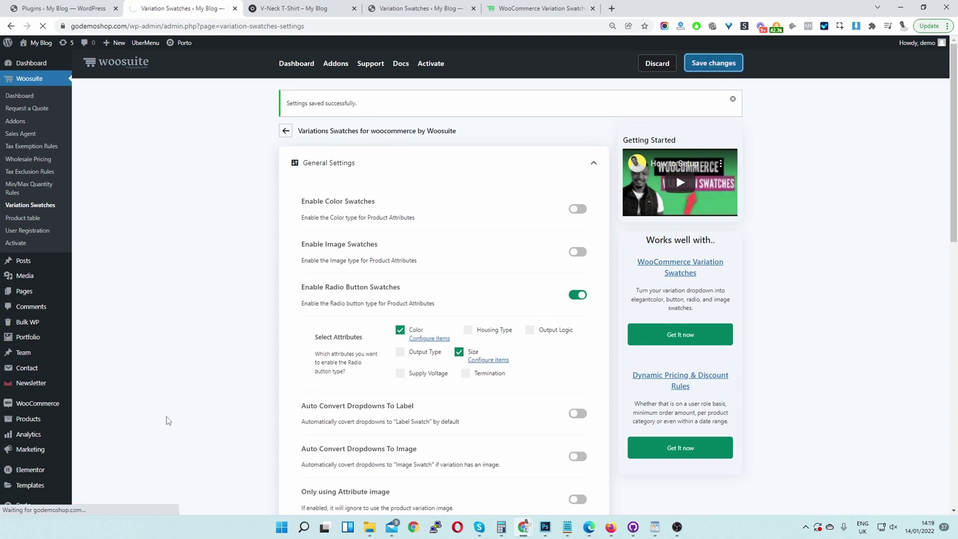
Confirm the settings-saved message, then reload the V-Neck T-Shirt product page
click(271, 5)
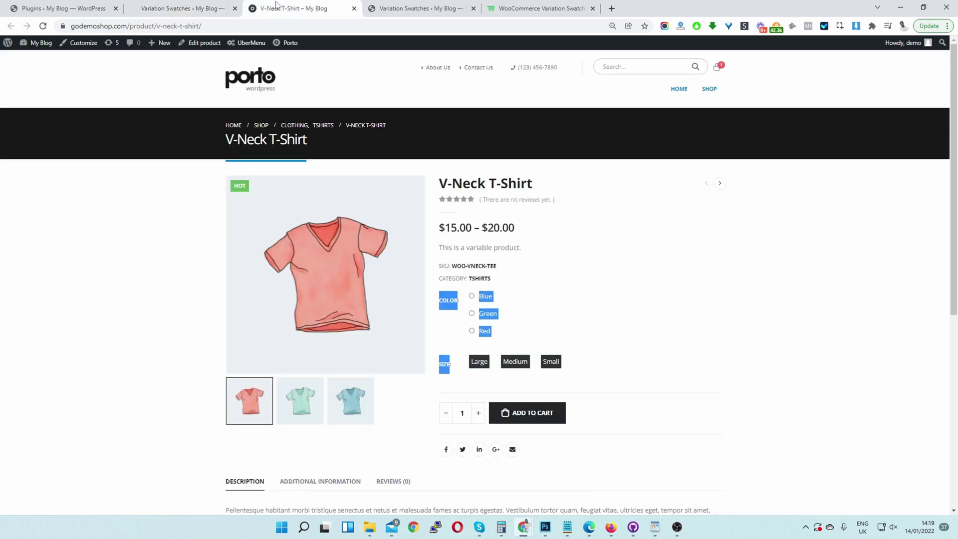
click(170, 13)
drag(370, 158, 242, 134)
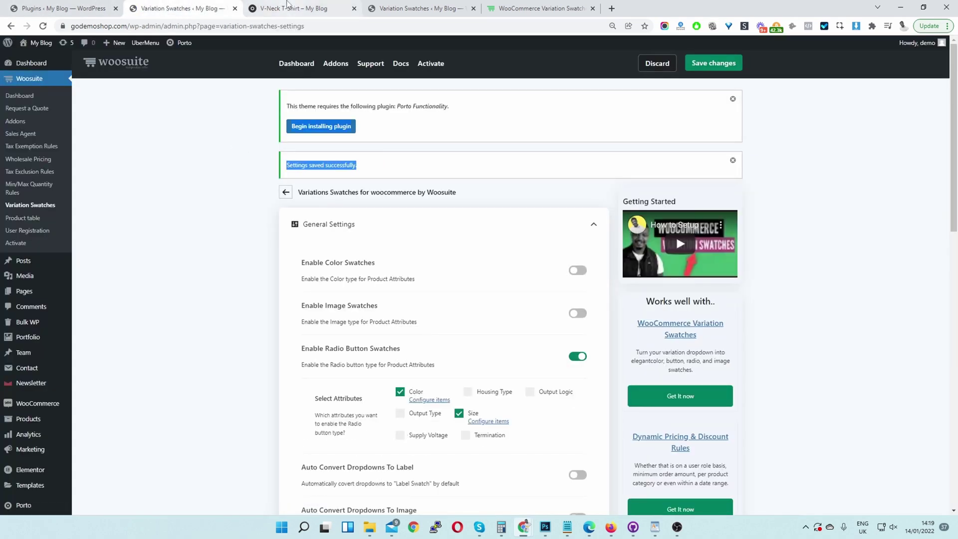
click(287, 6)
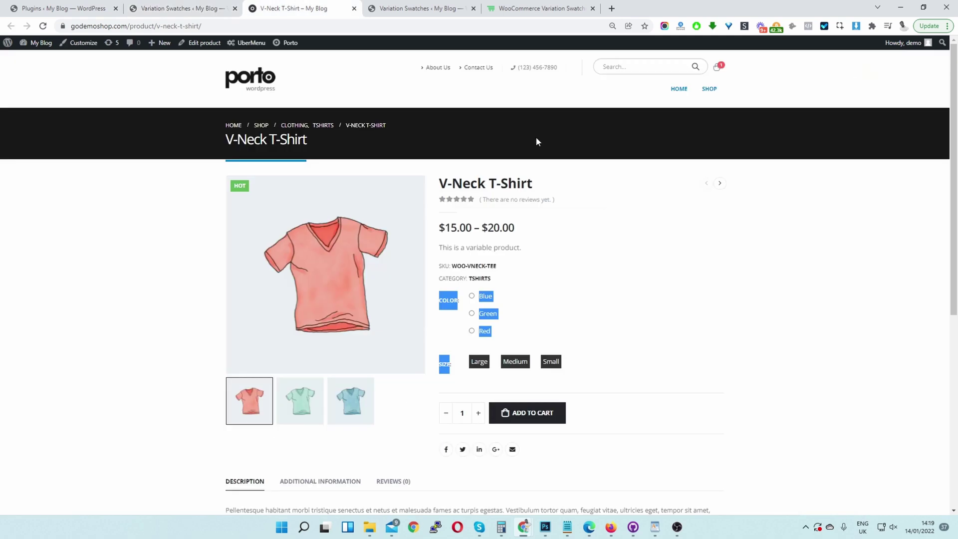
click(44, 26)
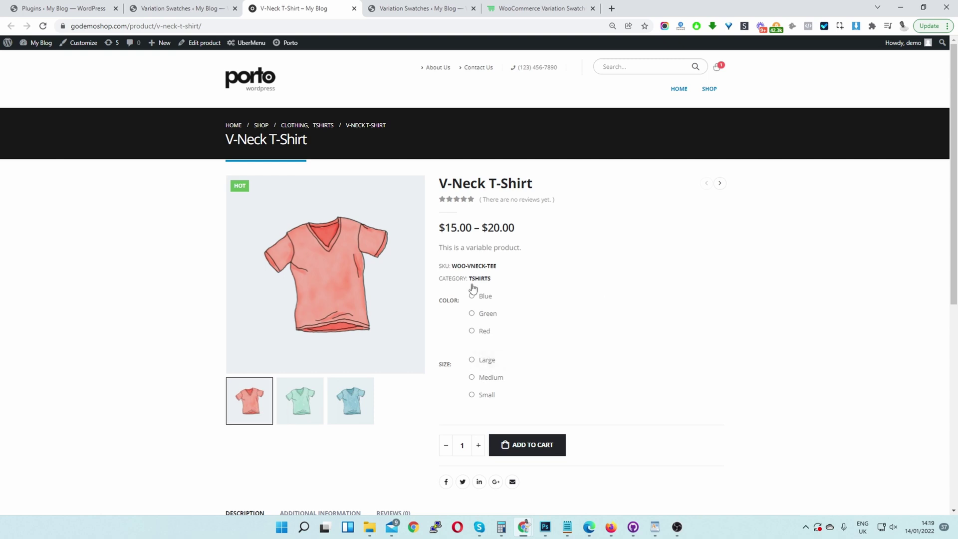
Select Blue colour and Large size, showing a $15.00 price
click(476, 298)
click(488, 360)
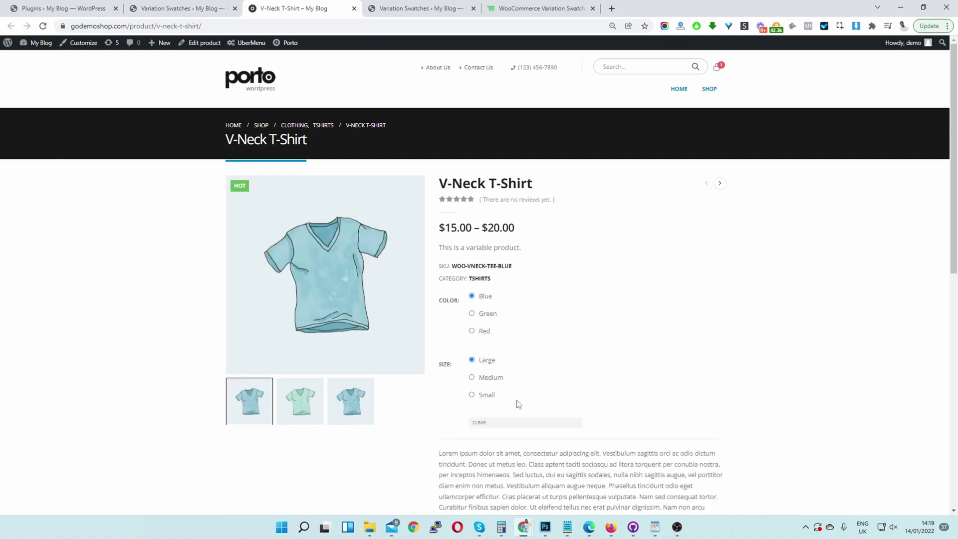
scroll(519, 404, down, 3)
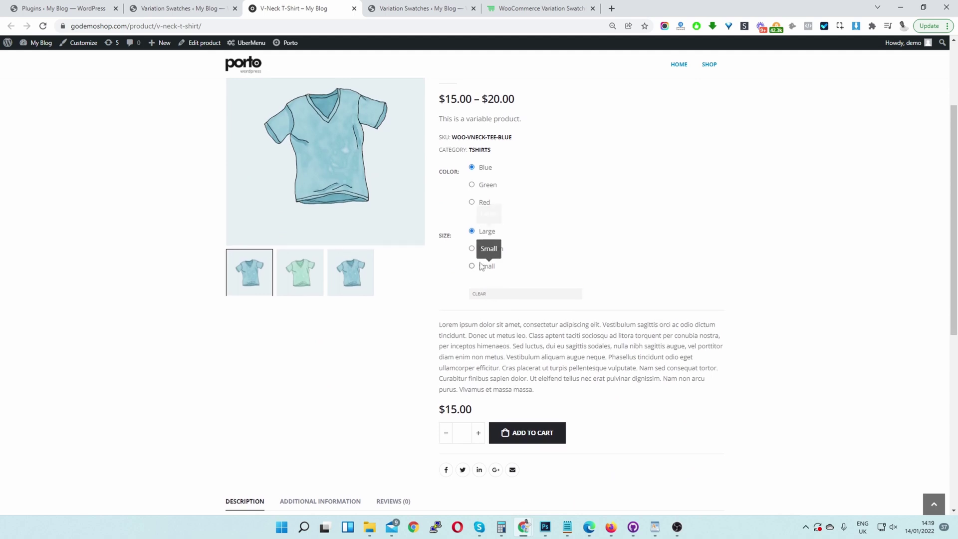